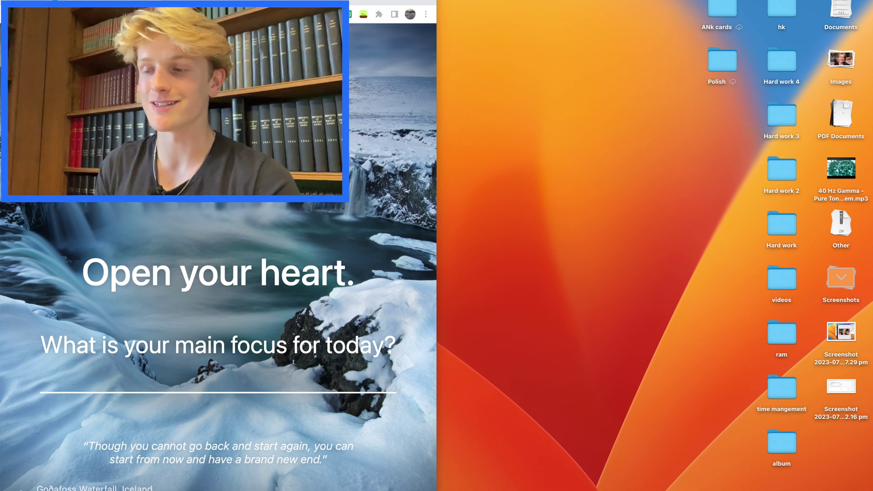
- Arrange Anki's Add window and the Chrome window side by side
{"action": "left_click", "coordinate": [339, 483]}
{"action": "left_click_drag", "start_coordinate": [218, 0], "coordinate": [561, 0]}
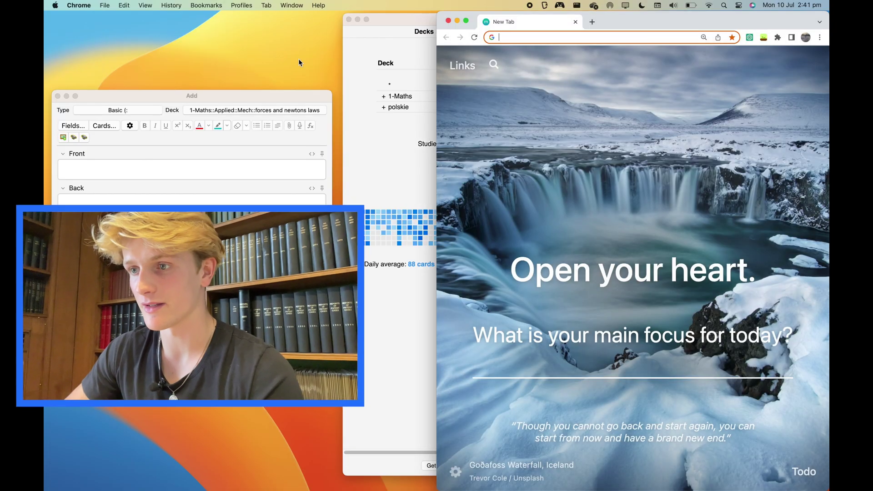
{"action": "left_click", "coordinate": [227, 101]}
{"action": "left_click_drag", "start_coordinate": [228, 101], "coordinate": [44, 101]}
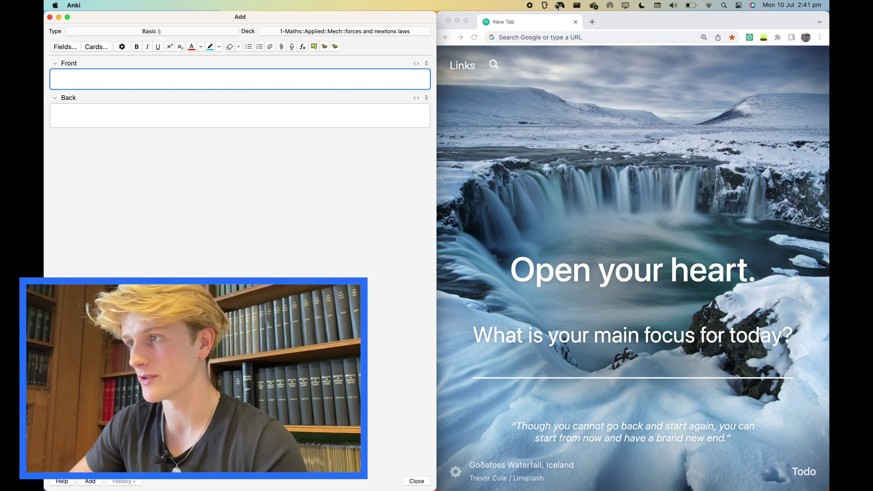
{"action": "left_click", "coordinate": [577, 6]}
{"action": "left_click", "coordinate": [197, 95]}
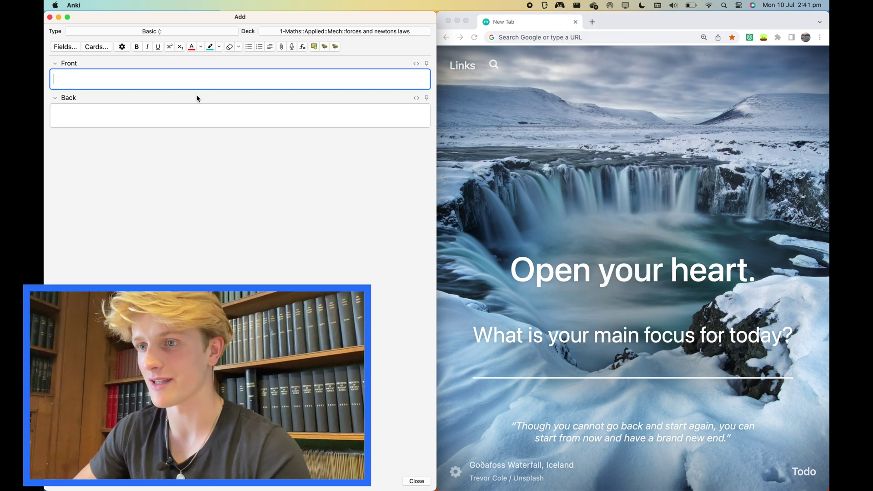
{"action": "left_click", "coordinate": [493, 146]}
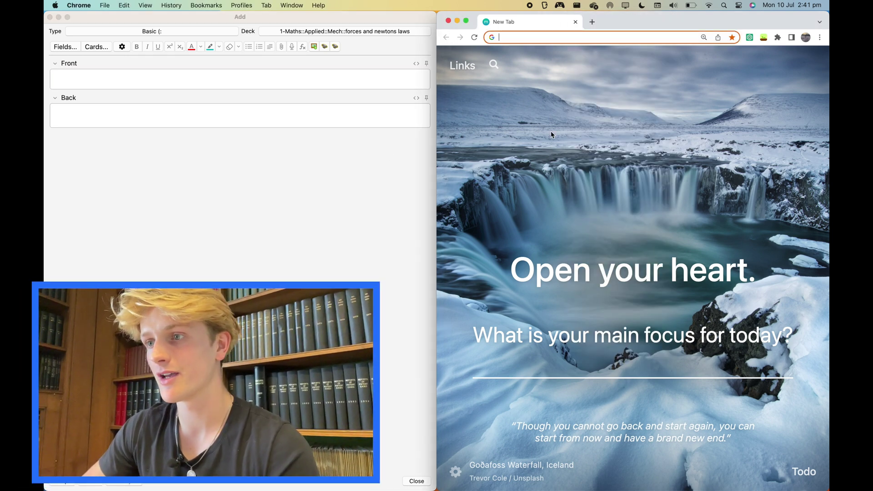
- Enter "WHat is the 1st law of thermodynamics" on the front of a Basic+ card and search Google for the same question
{"action": "left_click", "coordinate": [314, 237]}
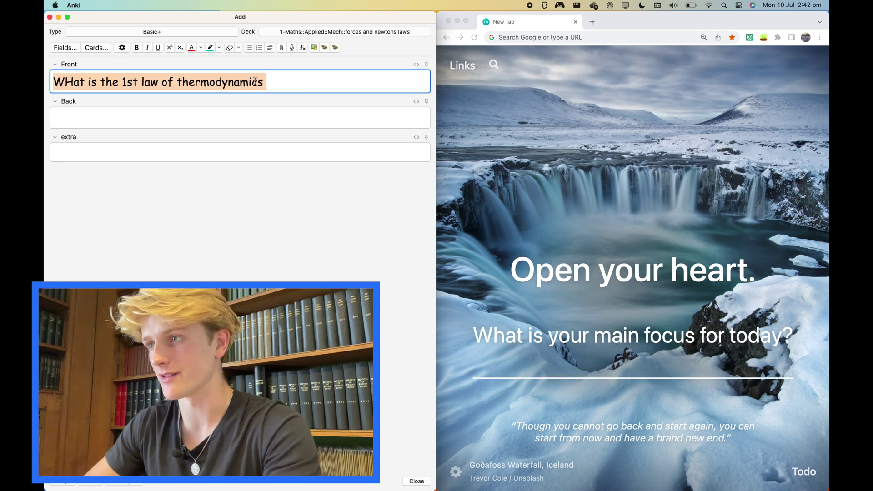
{"action": "left_click", "coordinate": [552, 32]}
{"action": "type", "text": "WHat is the 1st law of thermodynamics"}
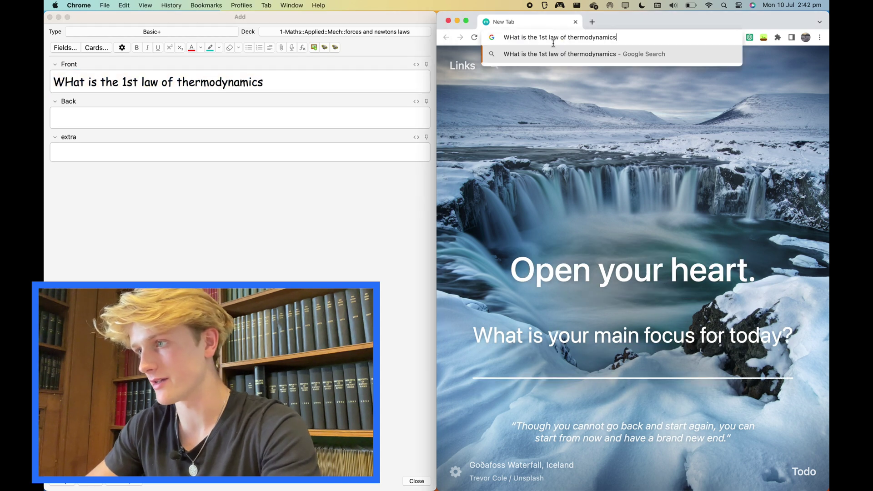
{"action": "key", "text": "Return"}
- Capture the formula ΔU = Q − W from the search results and paste the image into the card's Back field
{"action": "scroll", "coordinate": [630, 207], "scroll_direction": "right", "scroll_amount": 5}
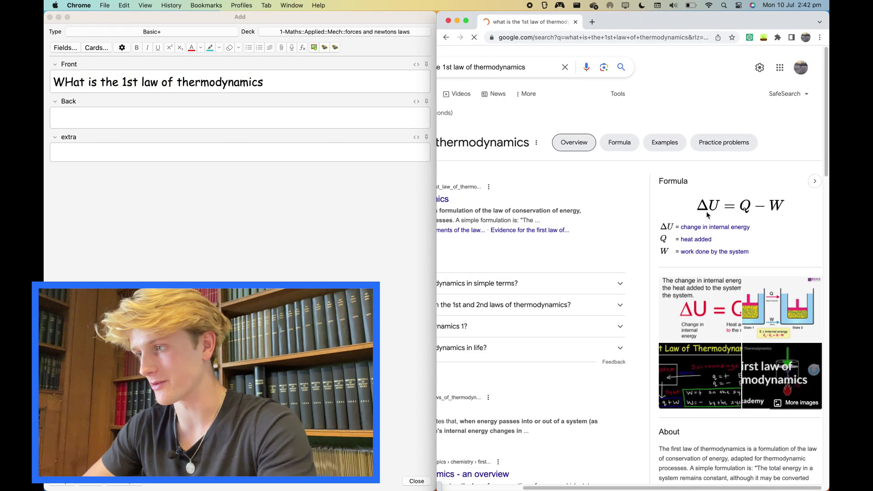
{"action": "key", "text": "super+ctrl+shift+4"}
{"action": "left_click_drag", "start_coordinate": [692, 190], "coordinate": [798, 232]}
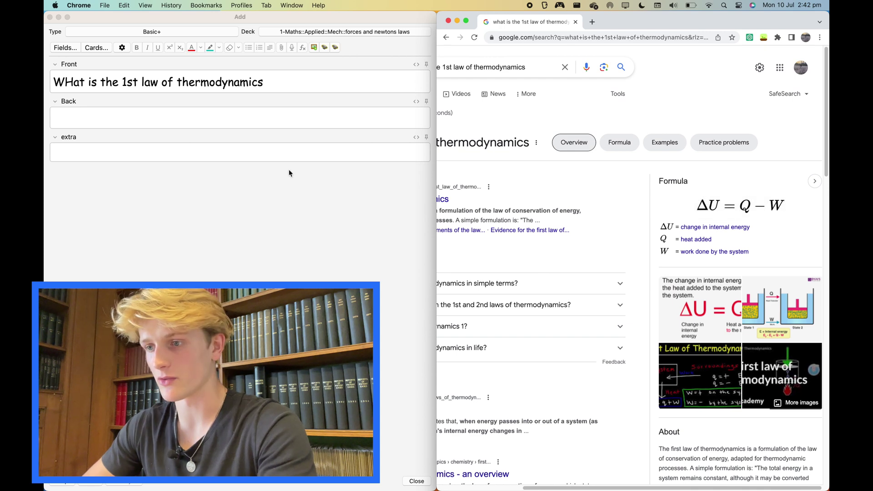
{"action": "left_click", "coordinate": [292, 123]}
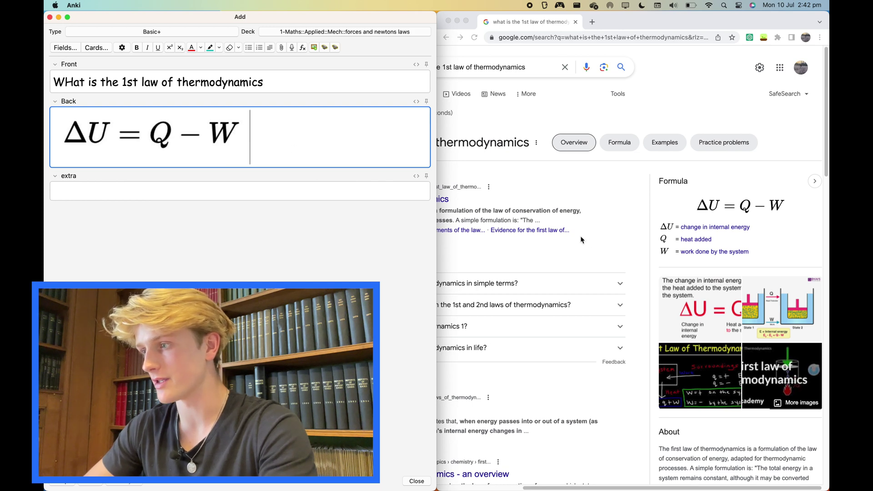
{"action": "left_click", "coordinate": [649, 175]}
{"action": "scroll", "coordinate": [727, 203], "scroll_direction": "left", "scroll_amount": 3}
{"action": "scroll", "coordinate": [727, 202], "scroll_direction": "right", "scroll_amount": 3}
{"action": "scroll", "coordinate": [727, 203], "scroll_direction": "left", "scroll_amount": 5}
{"action": "left_click", "coordinate": [230, 145]}
- Open youtube.com in a new browser tab and look at the installed browser extensions
{"action": "left_click", "coordinate": [602, 46]}
{"action": "left_click", "coordinate": [592, 23]}
{"action": "type", "text": "youtube.com"}
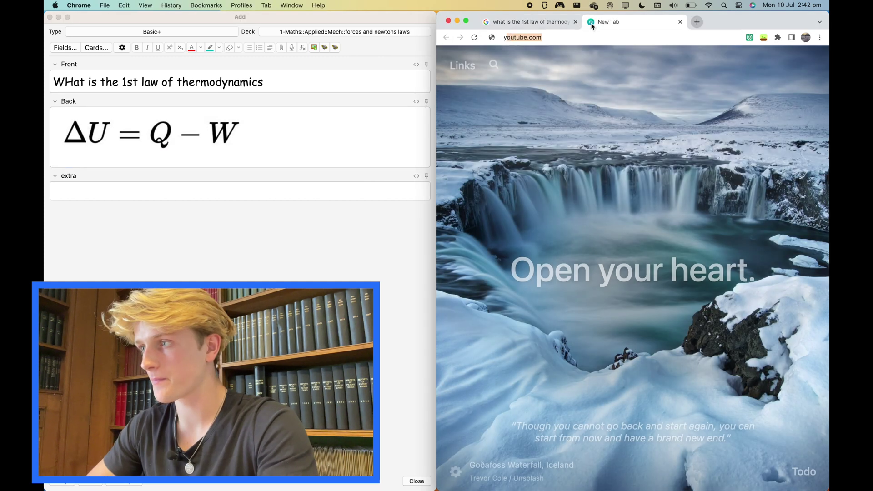
{"action": "key", "text": "Return"}
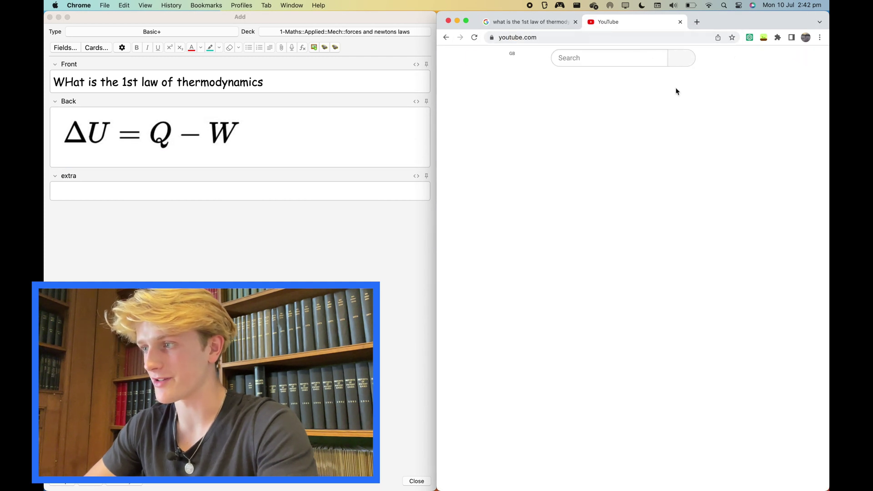
{"action": "left_click", "coordinate": [776, 37]}
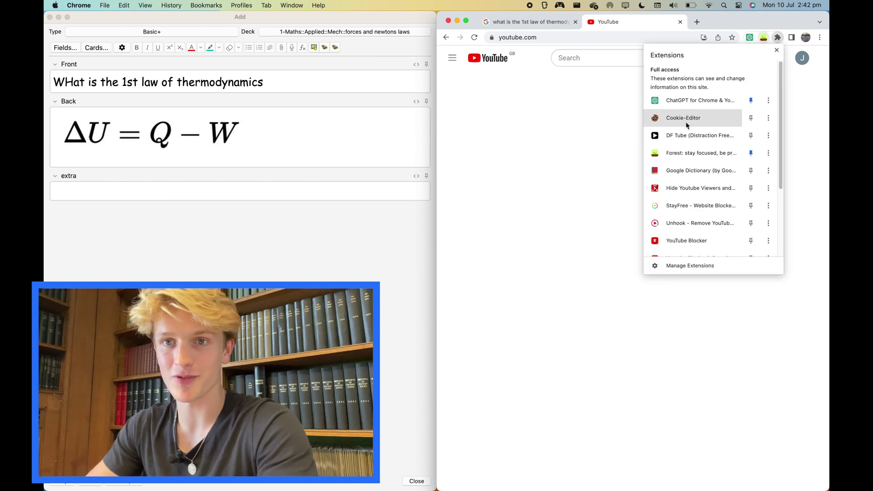
{"action": "left_click", "coordinate": [579, 134]}
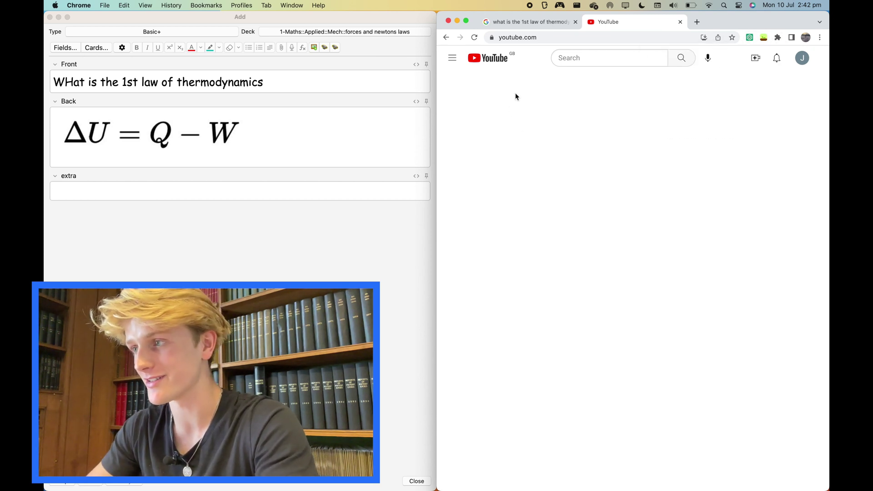
- Search YouTube for "WHat is the 1st law of thermodynamics" and open The Organic Chemistry Tutor's First Law of Thermodynamics video
{"action": "left_click", "coordinate": [592, 59]}
{"action": "type", "text": "what is the 1st law of thermodynamics"}
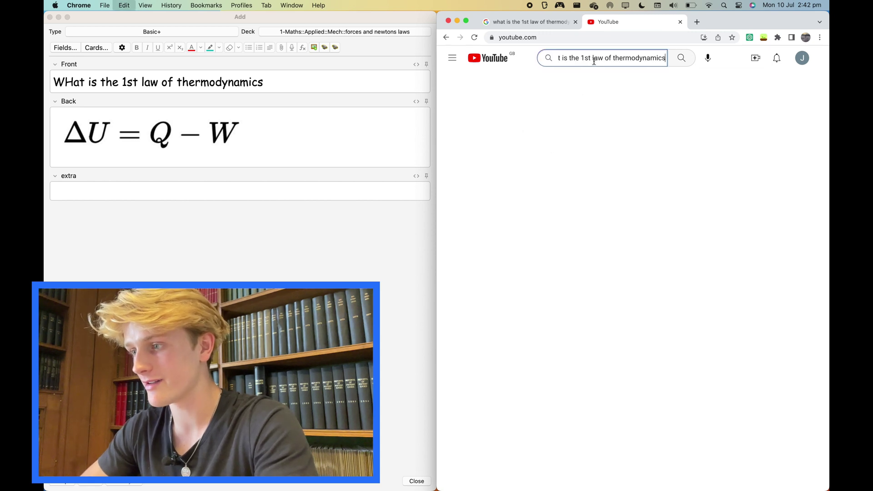
{"action": "key", "text": "Return"}
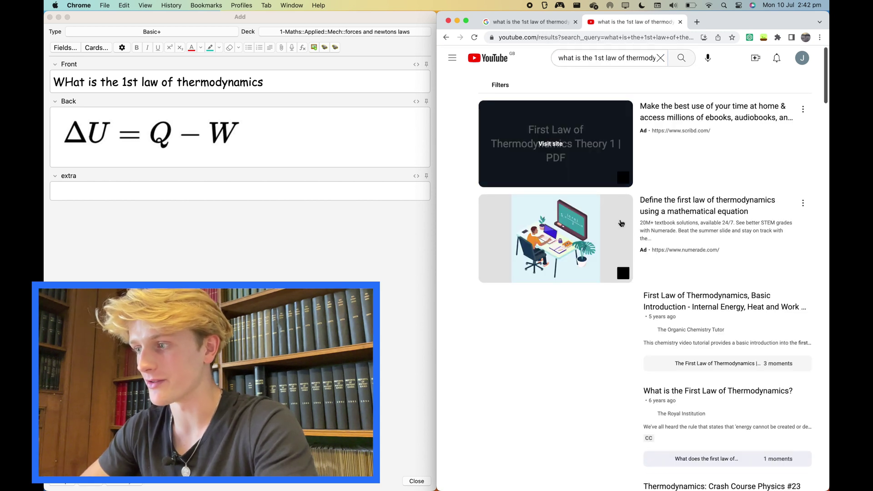
{"action": "scroll", "coordinate": [663, 245], "scroll_direction": "down", "scroll_amount": 3}
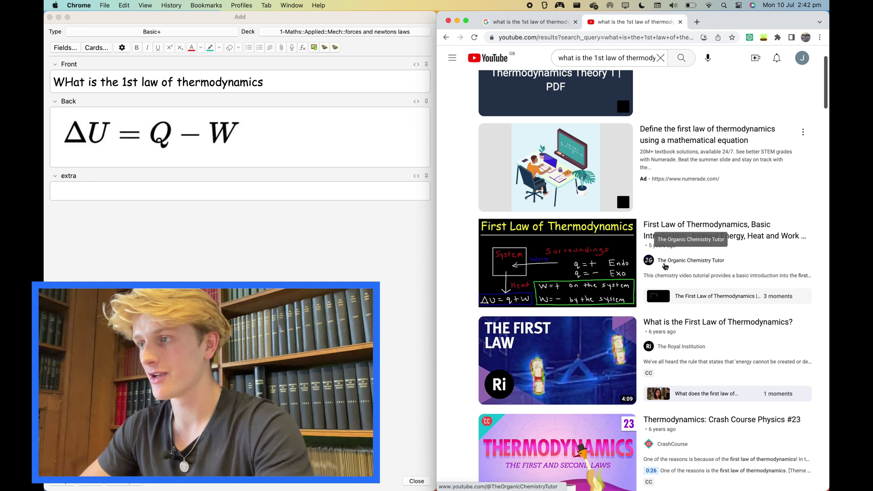
{"action": "left_click", "coordinate": [571, 258]}
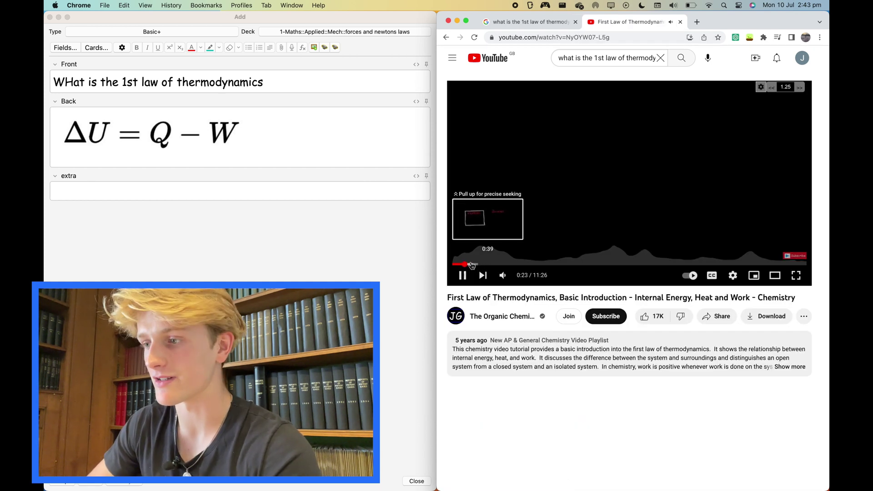
- Move the video's playback position to 0:41 and leave it paused where the system and surroundings are drawn
{"action": "left_click", "coordinate": [462, 264]}
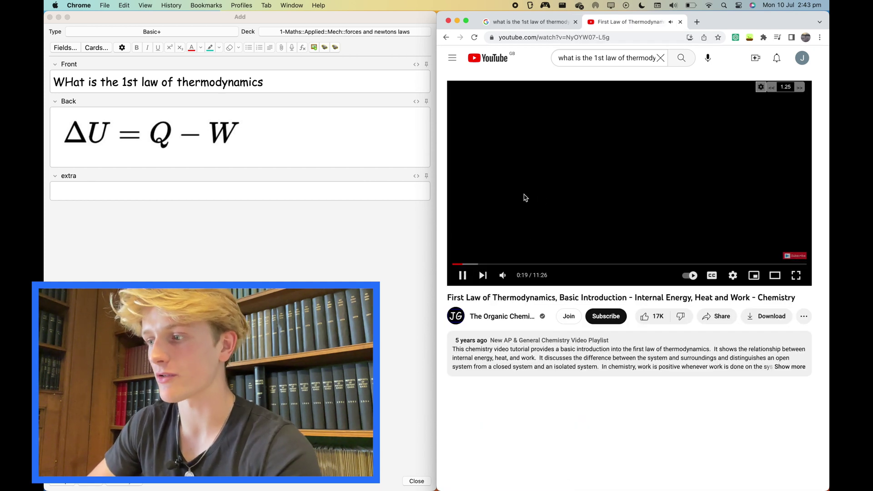
{"action": "left_click", "coordinate": [521, 200]}
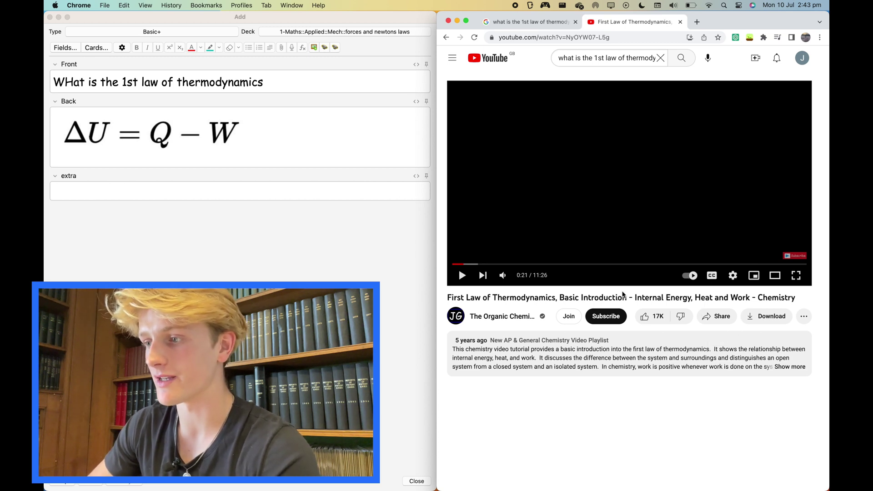
{"action": "left_click", "coordinate": [463, 265]}
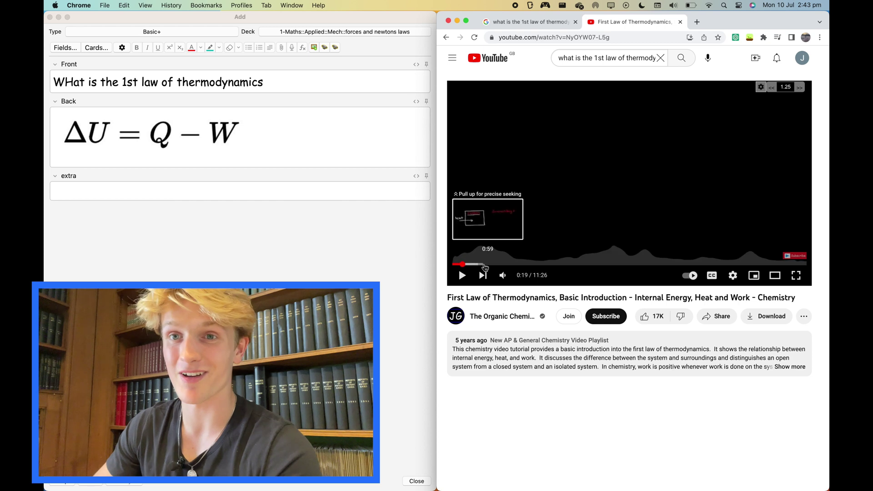
{"action": "mouse_move", "coordinate": [485, 267]}
{"action": "left_mouse_down"}
{"action": "mouse_move", "coordinate": [608, 267]}
{"action": "mouse_move", "coordinate": [475, 267]}
{"action": "left_mouse_up"}
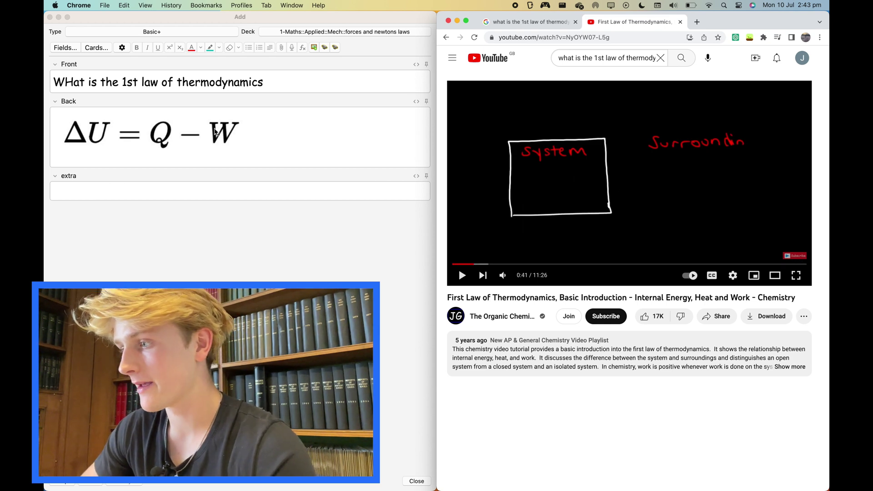
- Get the video's embed code with the start time set to 0:41 and copy it
{"action": "left_click", "coordinate": [359, 156]}
{"action": "left_click", "coordinate": [252, 228]}
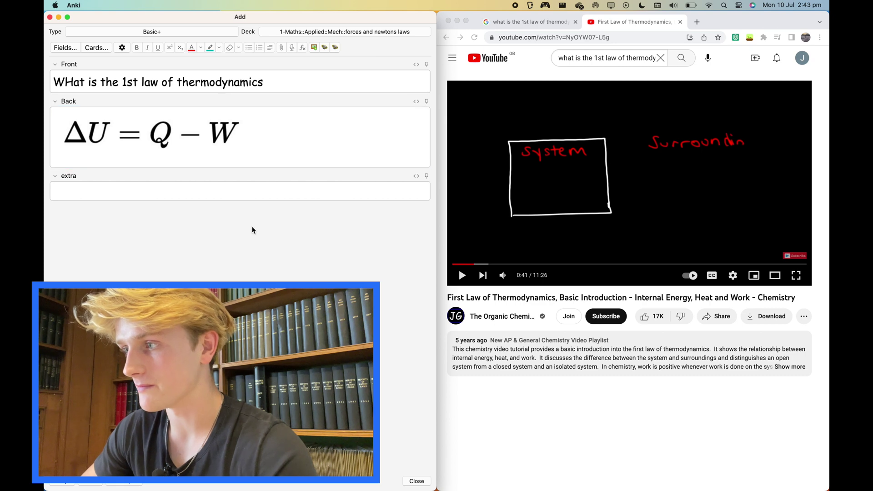
{"action": "left_click", "coordinate": [715, 323]}
{"action": "left_click", "coordinate": [723, 318]}
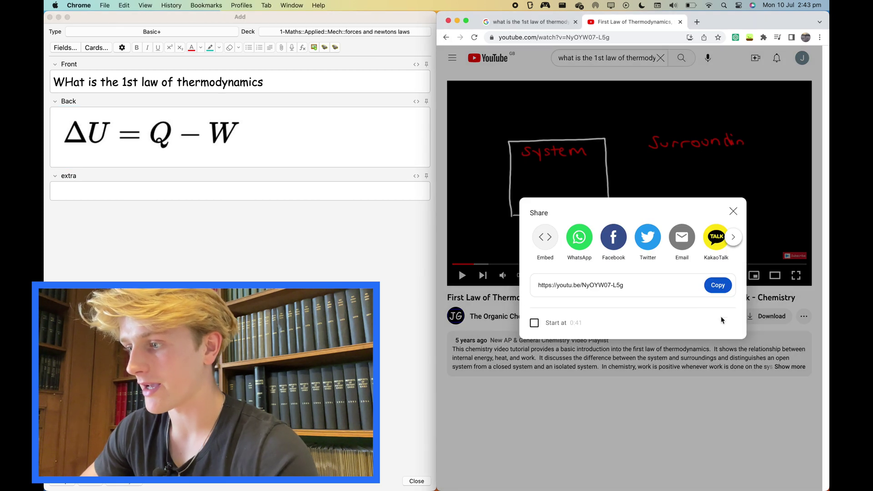
{"action": "left_click", "coordinate": [546, 237]}
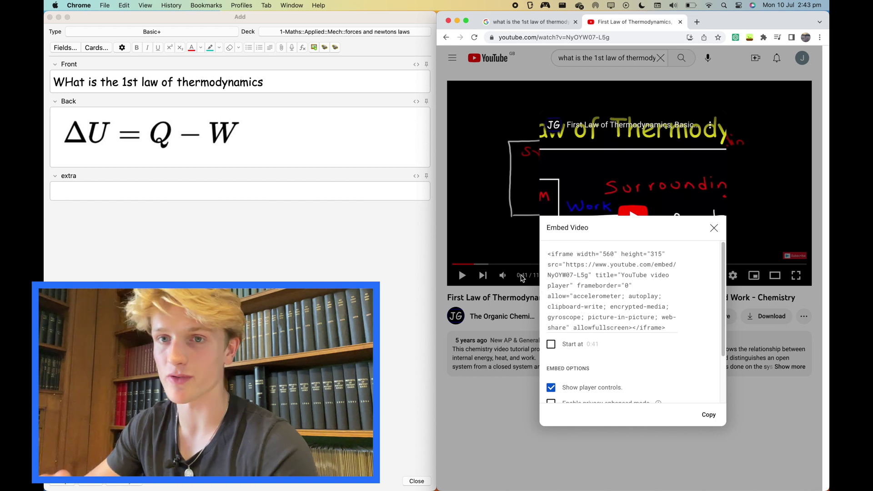
{"action": "left_click", "coordinate": [562, 345]}
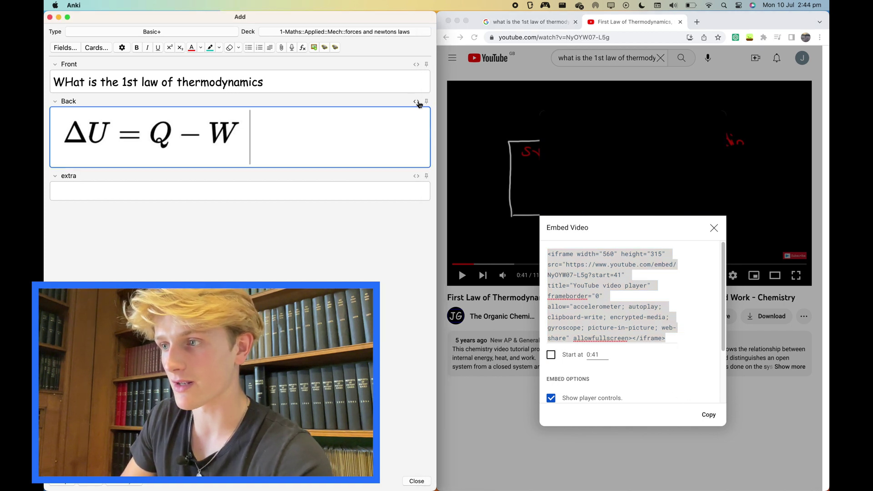
{"action": "left_click", "coordinate": [417, 103]}
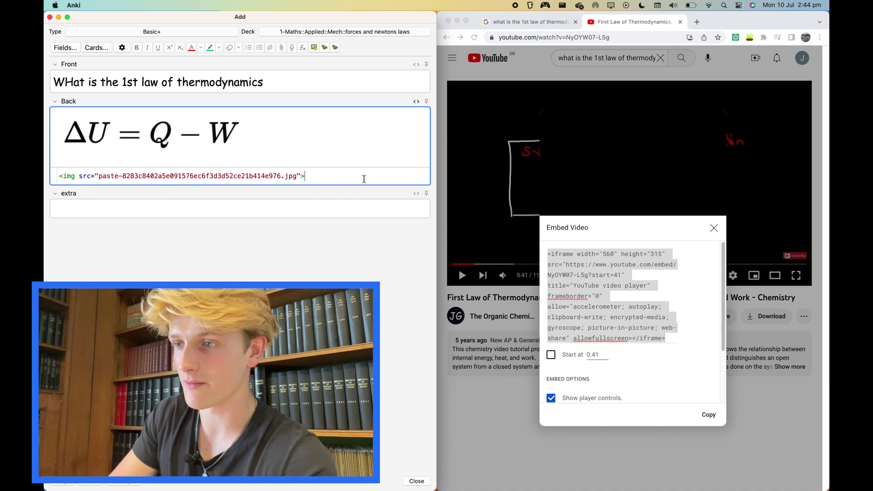
{"action": "type", "text": "<iframe width=\"560\" height=\"315\" src=\"https://www.youtube.com/embed/NyOYW07-L5g?start=41\" title=\"YouTube video player\" frameborder=\"0\" allow=\"accelerometer; autoplay; clipboard-write; encrypted-media; gyroscope; picture-in-picture; web-share\" allowfullscreen></iframe>"}
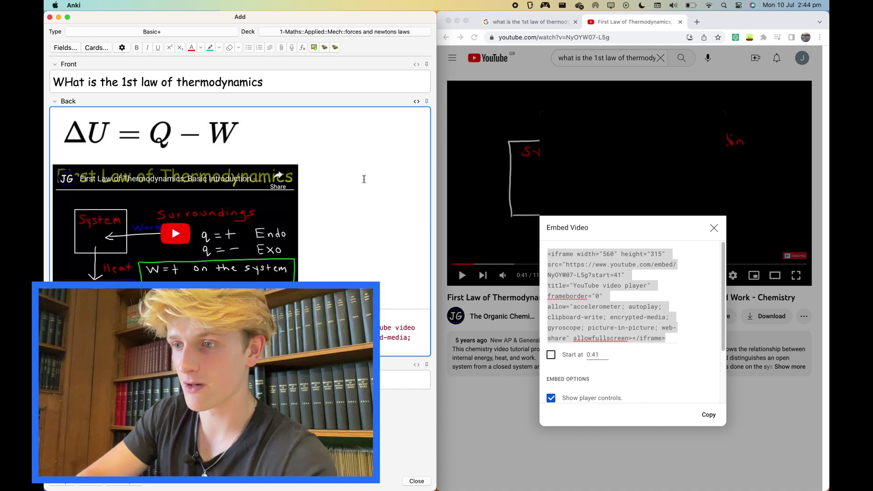
{"action": "key", "text": "super+z"}
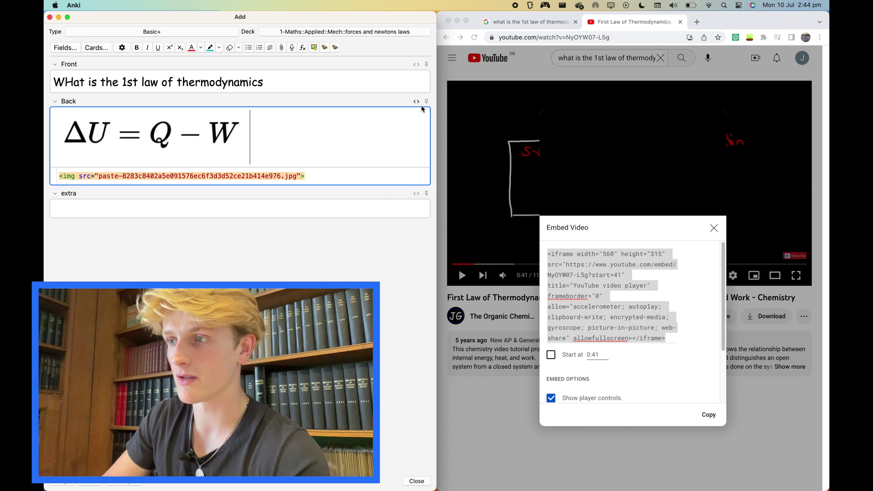
{"action": "left_click", "coordinate": [417, 102]}
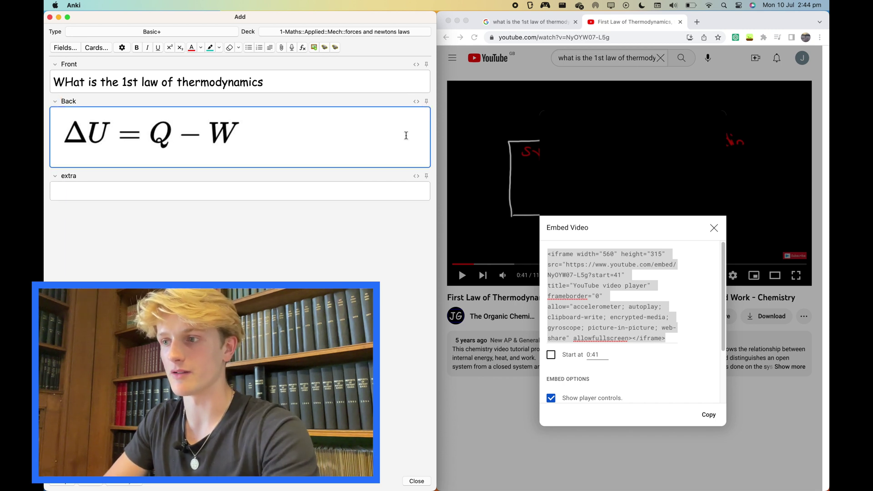
- Paste the video's embed code after the formula image in the Back field's HTML source and close the source view
{"action": "key", "text": "super+shift+x"}
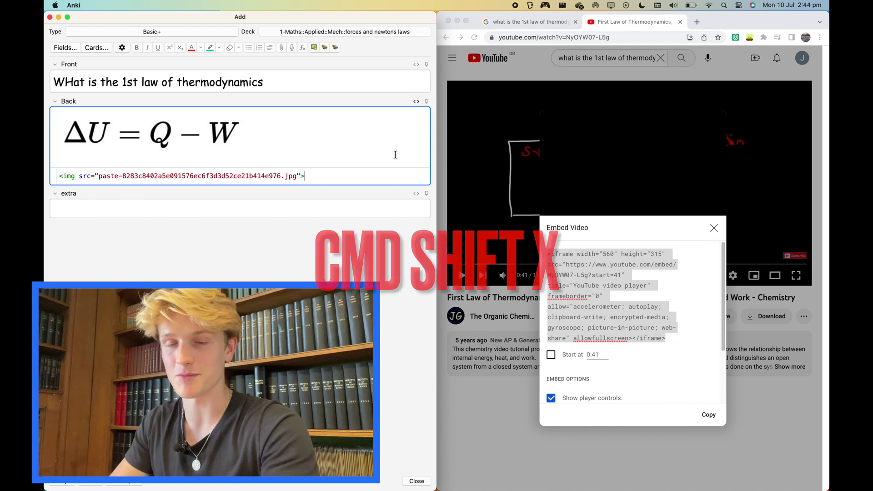
{"action": "key", "text": "super+shift+x"}
{"action": "key", "text": "super+shift+x"}
{"action": "key", "text": "super+shift+x"}
{"action": "key", "text": "super+shift+x"}
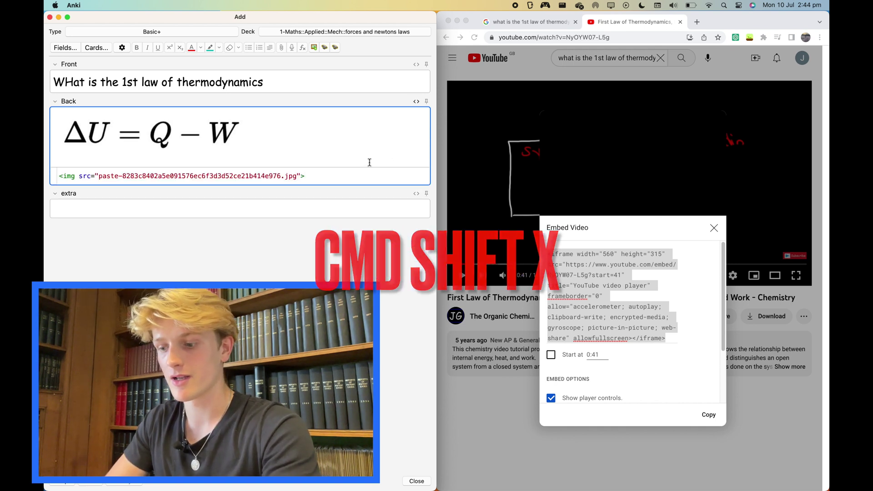
{"action": "type", "text": "<iframe width=\"560\" height=\"315\" src=\"https://www.youtube.com/embed/NyOYW07-L5g?start=41\" title=\"YouTube video player\" frameborder=\"0\" allow=\"accelerometer; autoplay; clipboard-write; encrypted-media; gyroscope; picture-in-picture; web-share\" allowfullscreen></iframe>"}
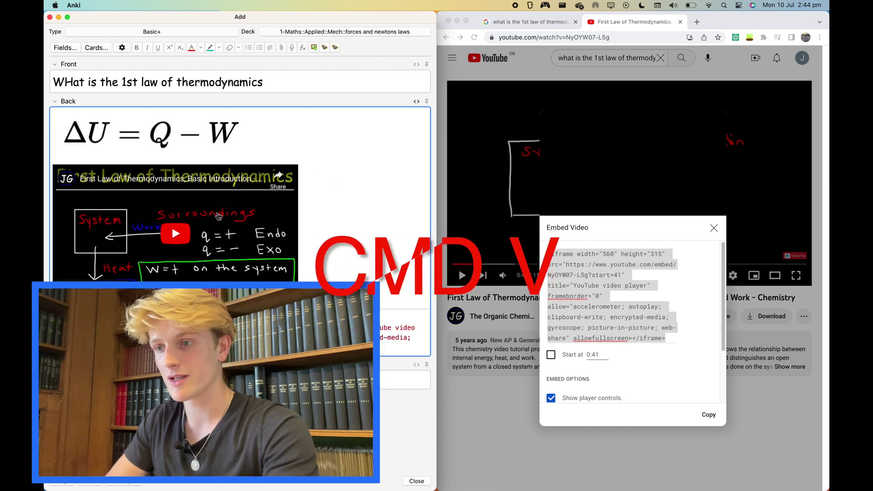
{"action": "key", "text": "super+shift+x"}
- Play the embedded video in the card's Back field to check where it starts
{"action": "key", "text": "super+Tab"}
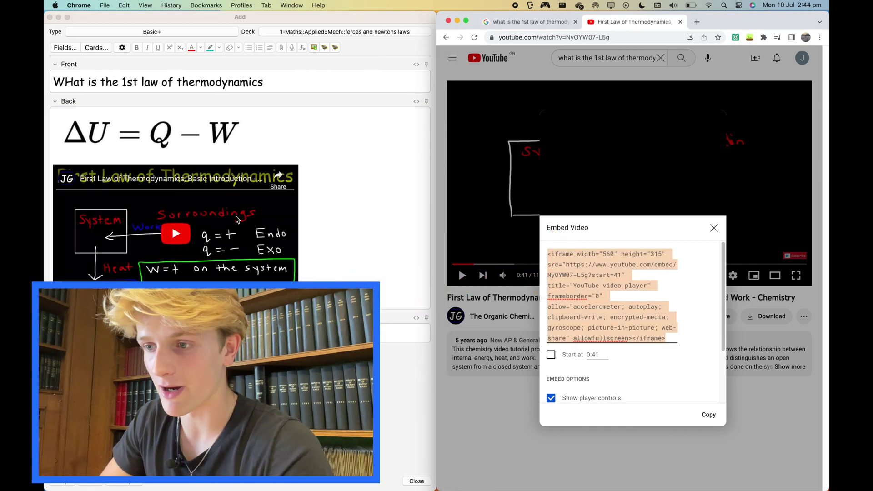
{"action": "key", "text": "super+Tab"}
{"action": "left_click", "coordinate": [163, 258]}
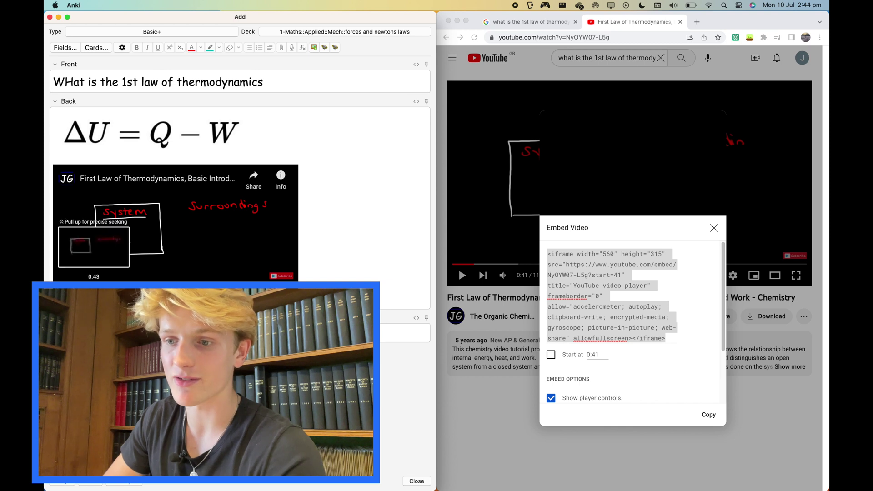
{"action": "left_click", "coordinate": [341, 209]}
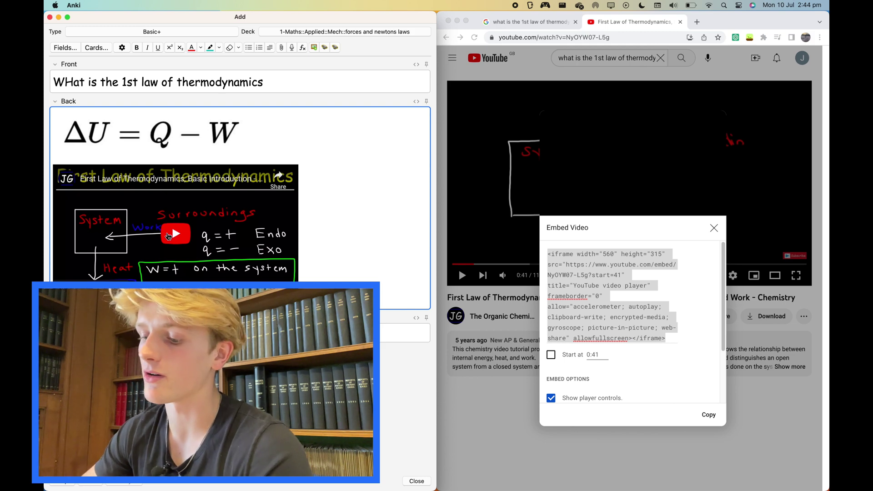
- Close the Embed Video dialog and remove the video's embed code from the Back field's HTML source, keeping only the formula image
{"action": "left_click", "coordinate": [721, 231]}
{"action": "left_click", "coordinate": [716, 230]}
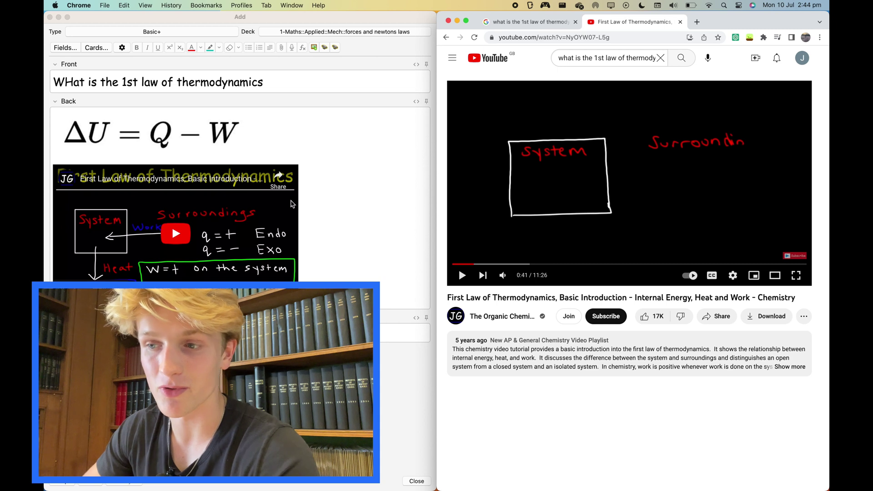
{"action": "left_click", "coordinate": [314, 203]}
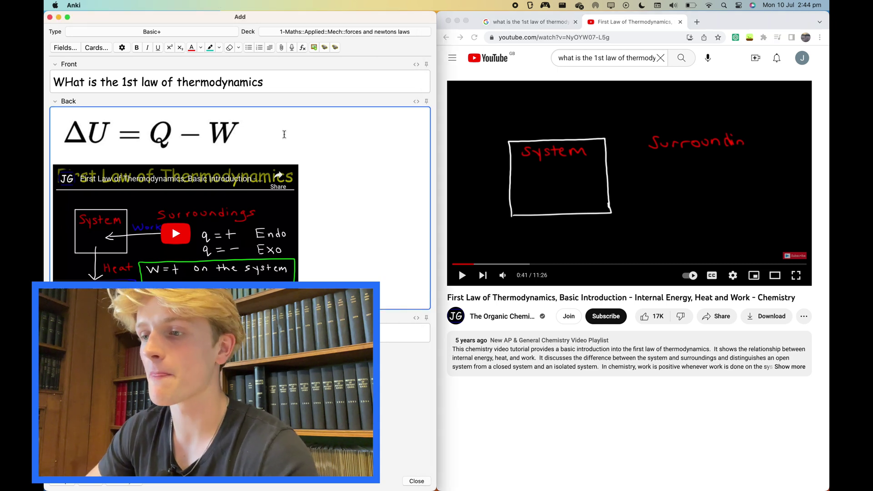
{"action": "left_click_drag", "start_coordinate": [278, 133], "coordinate": [321, 212]}
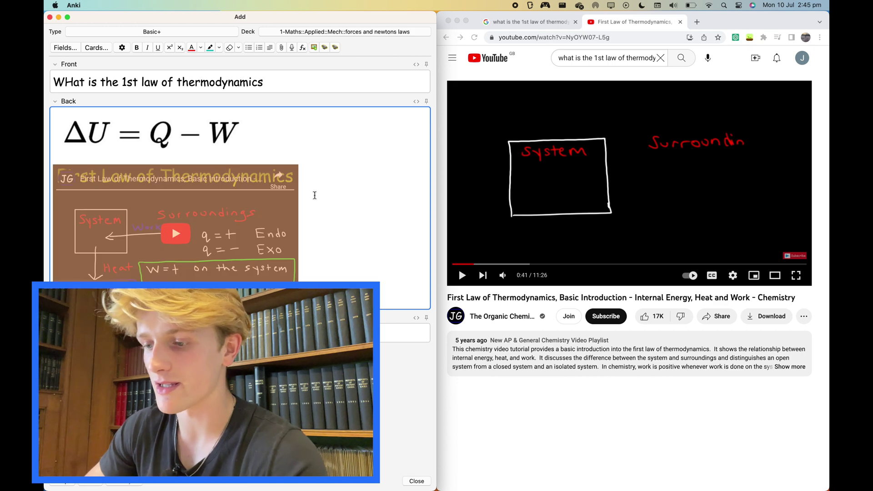
{"action": "left_click", "coordinate": [344, 202]}
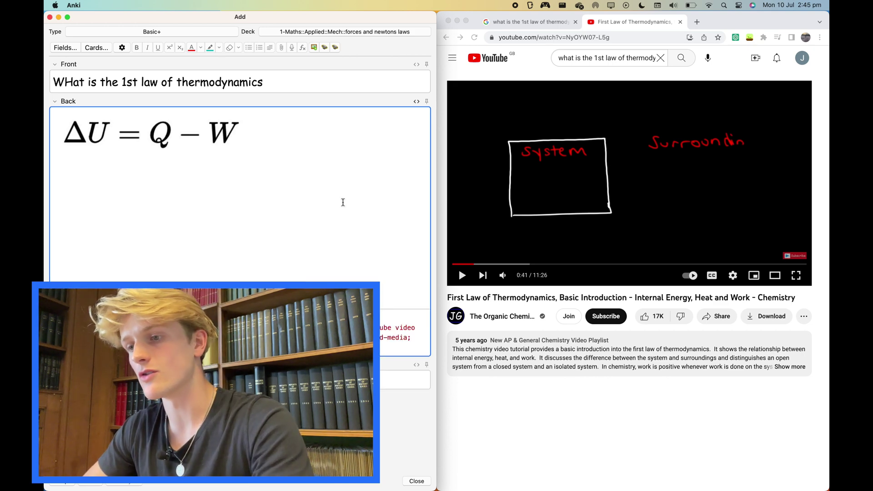
{"action": "key", "text": "super+shift+x"}
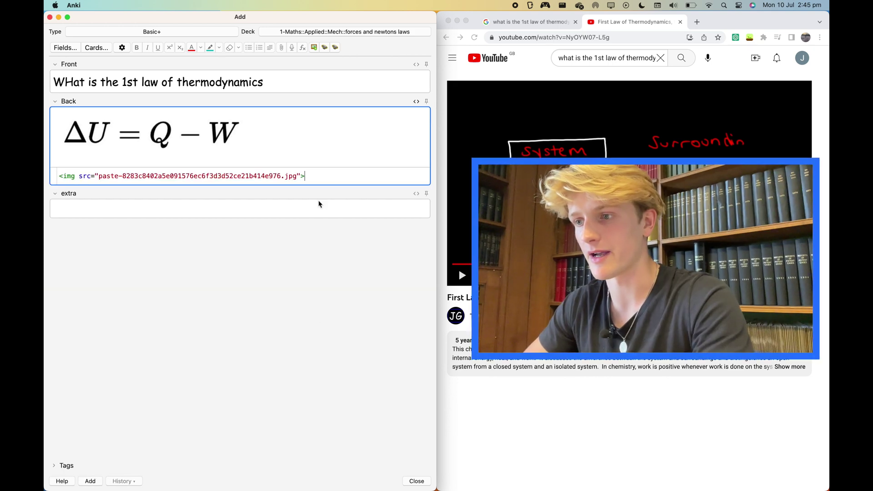
- Paste the video's embed code into the extra field's HTML source and add the card to the hehe deck
{"action": "left_click", "coordinate": [283, 212]}
{"action": "key", "text": "super+shift+x"}
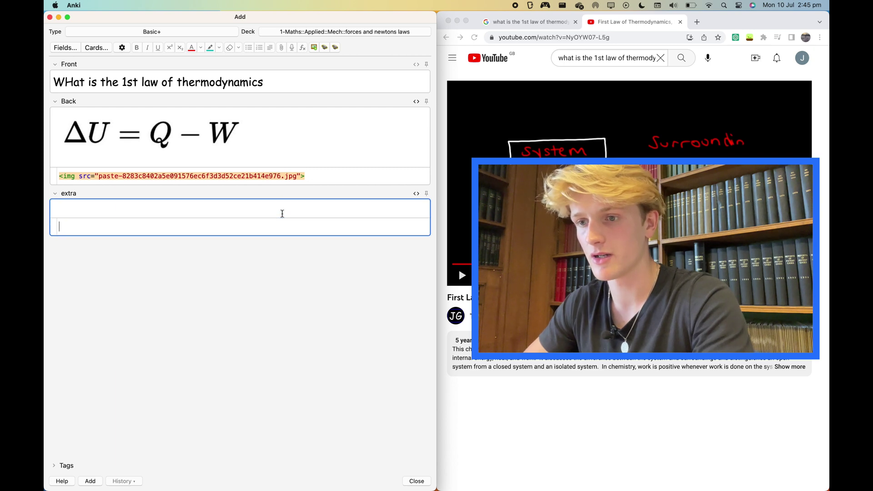
{"action": "type", "text": "<iframe width=\"560\" height=\"315\" src=\"https://www.youtube.com/embed/NyOYW07-L5g?start=41\" title=\"YouTube video player\" frameborder=\"0\" allow=\"accelerometer; autoplay; clipboard-write; encrypted-media; gyroscope; picture-in-picture; web-share\" allowfullscreen></iframe>"}
{"action": "left_click", "coordinate": [378, 117]}
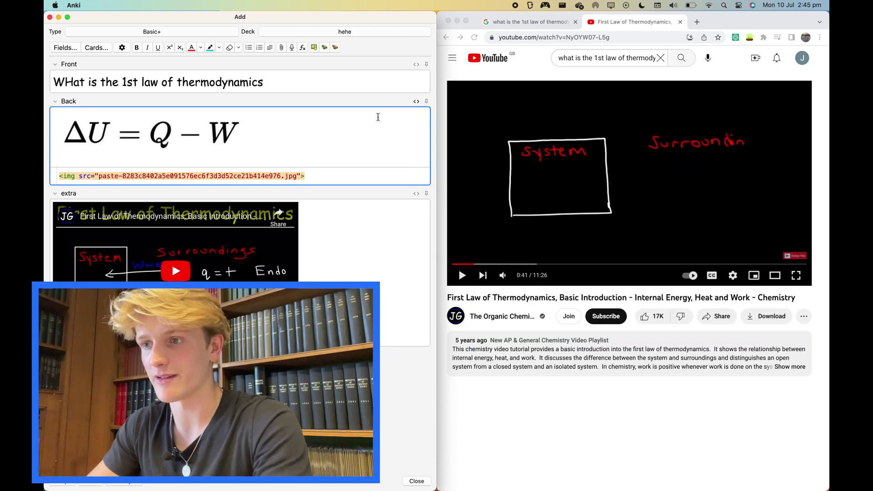
{"action": "key", "text": "super+Return"}
- Study the hehe deck, reveal the new card's answer, and expand and collapse its info section to check the embedded video
{"action": "mouse_move", "coordinate": [549, 480]}
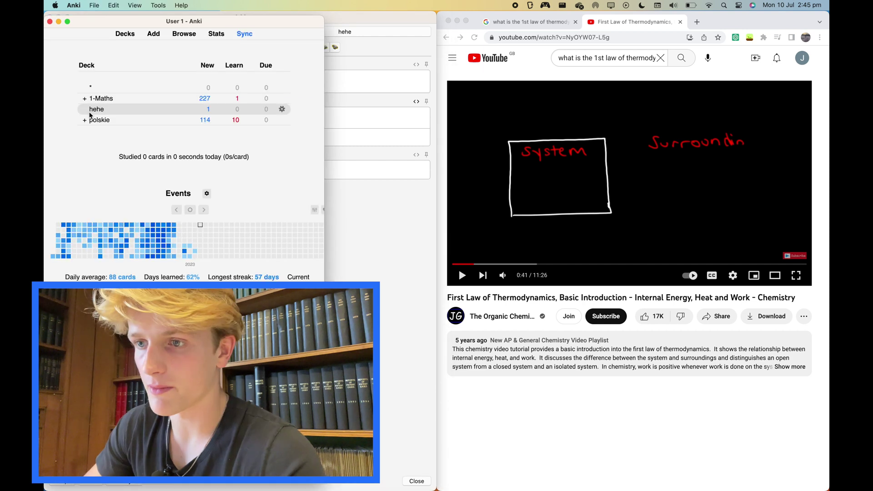
{"action": "left_click", "coordinate": [98, 109]}
{"action": "key", "text": "space"}
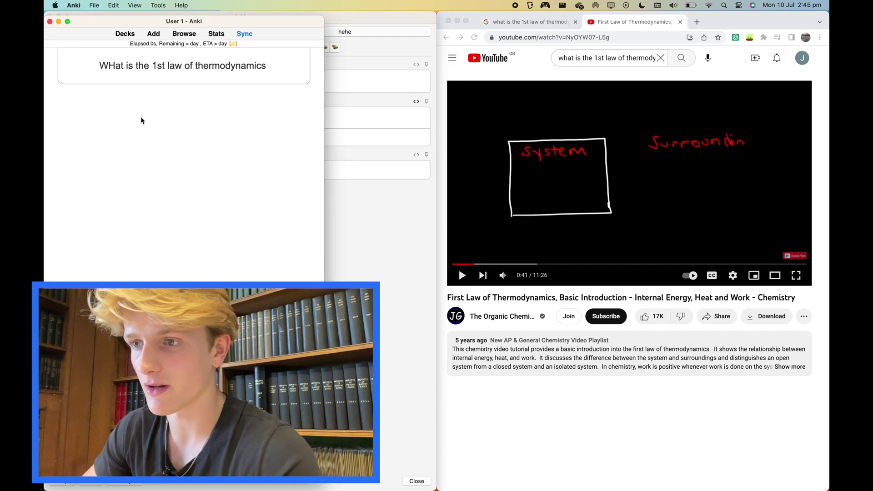
{"action": "key", "text": "space"}
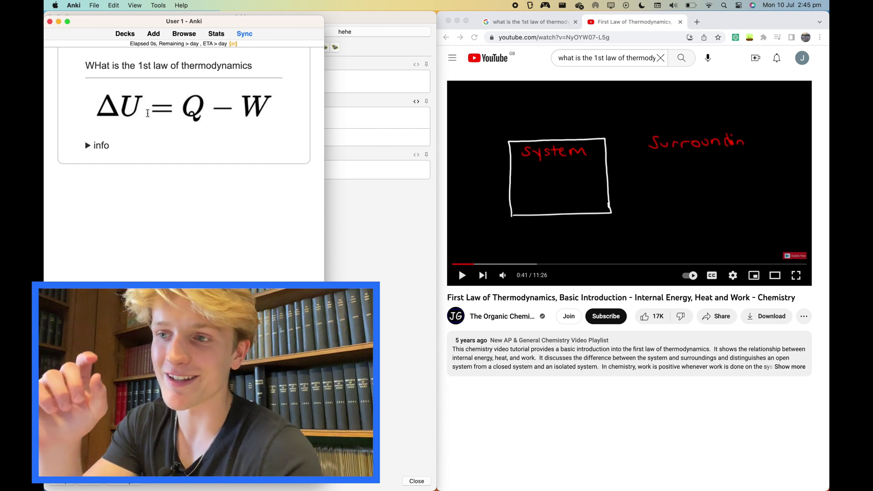
{"action": "left_click", "coordinate": [98, 103]}
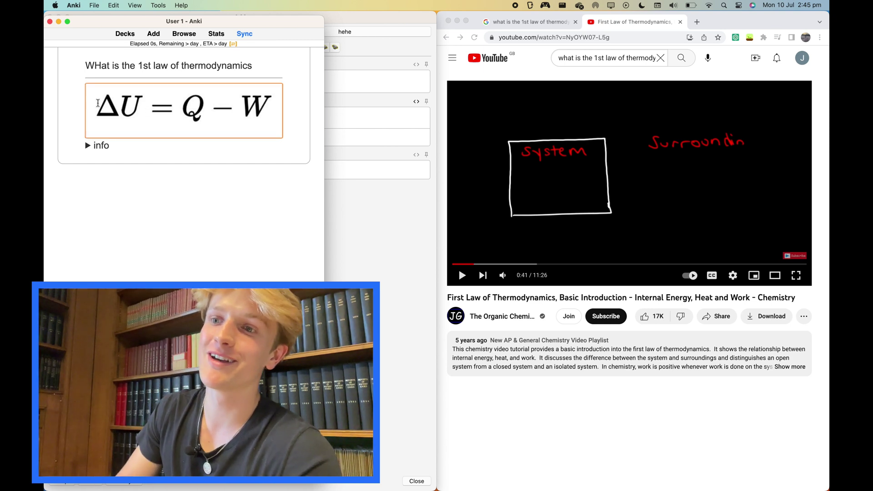
{"action": "left_click", "coordinate": [91, 146]}
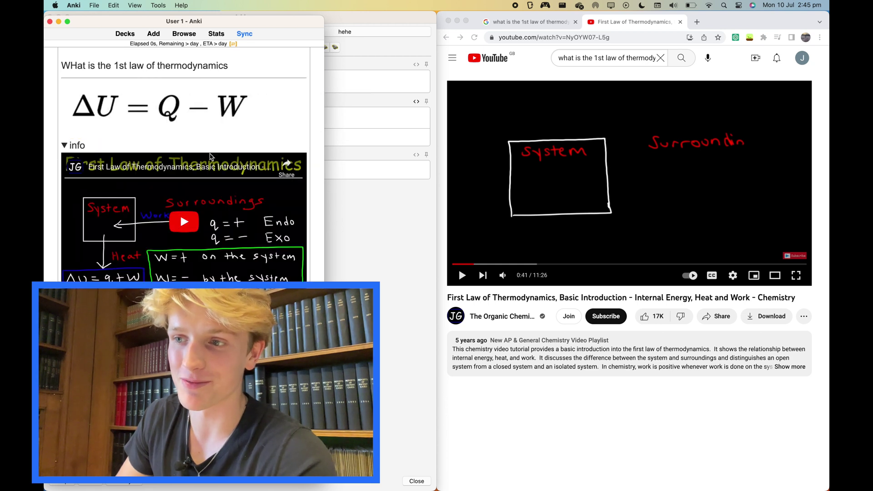
{"action": "left_click", "coordinate": [92, 146]}
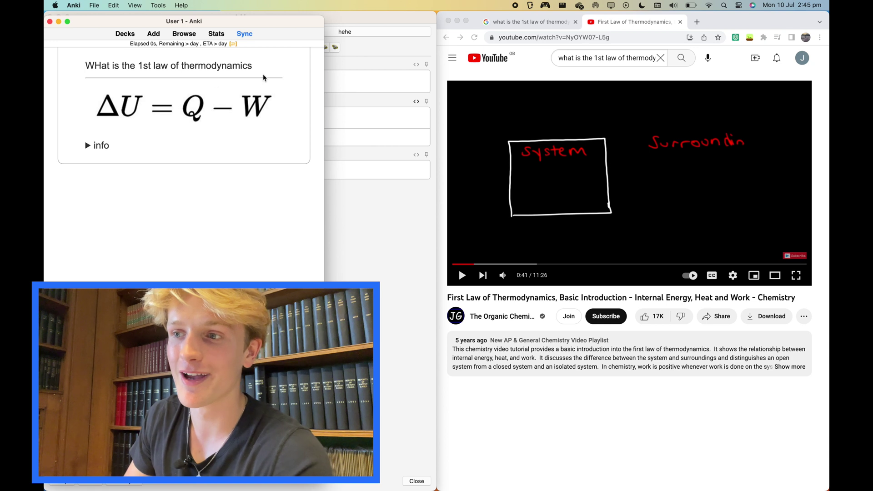
- Enlarge the main Anki window, then leave the card review for the deck list and sync the collection
{"action": "left_click_drag", "start_coordinate": [288, 86], "coordinate": [288, 95]}
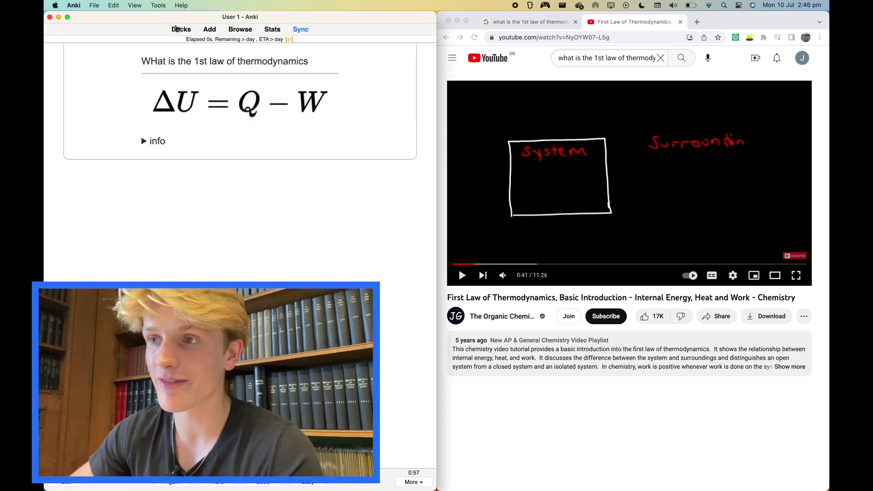
{"action": "left_click", "coordinate": [177, 29]}
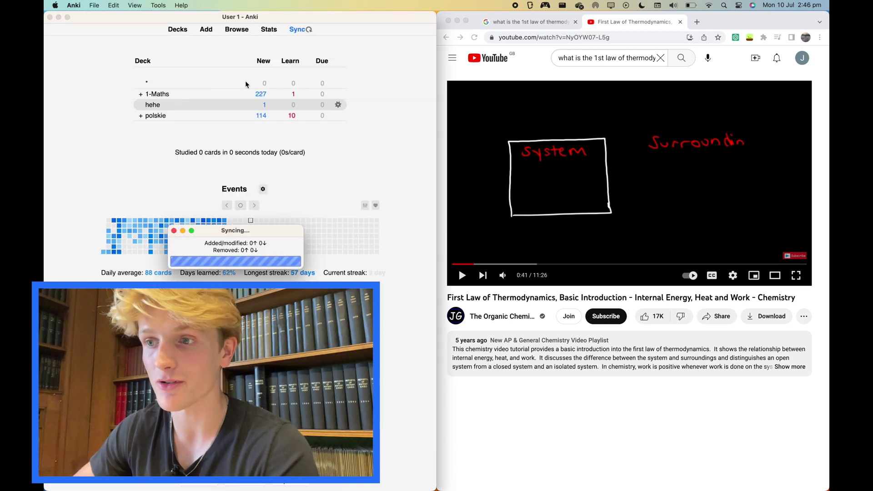